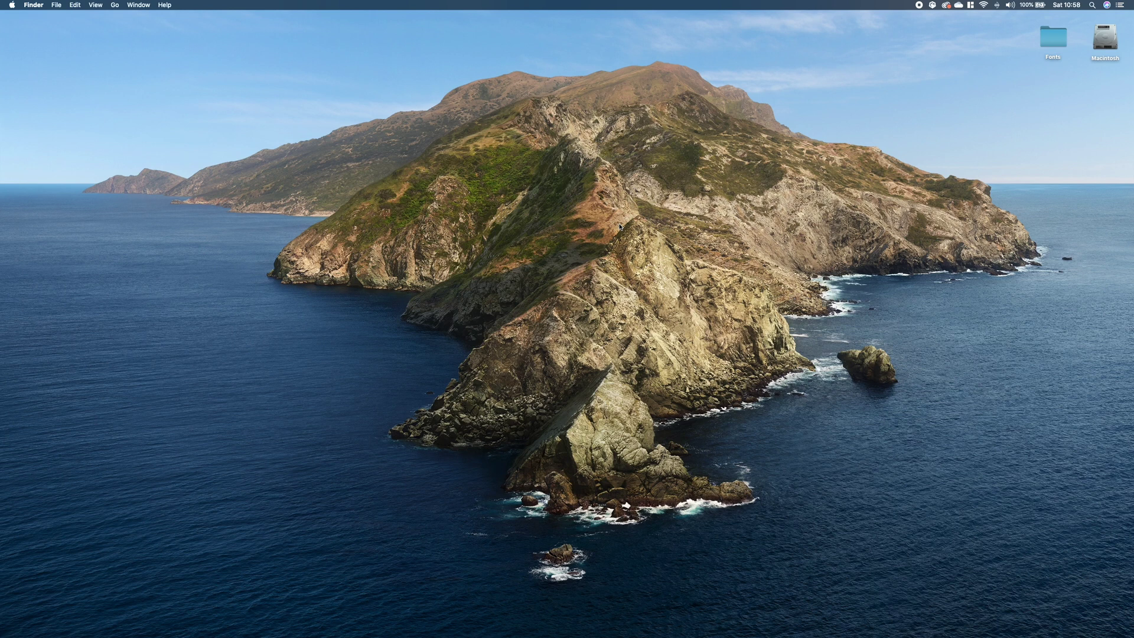
Step: Open a Finder window on Applications, browse the app icons, and select Adobe Creative Cloud
mouse_move(436, 637)
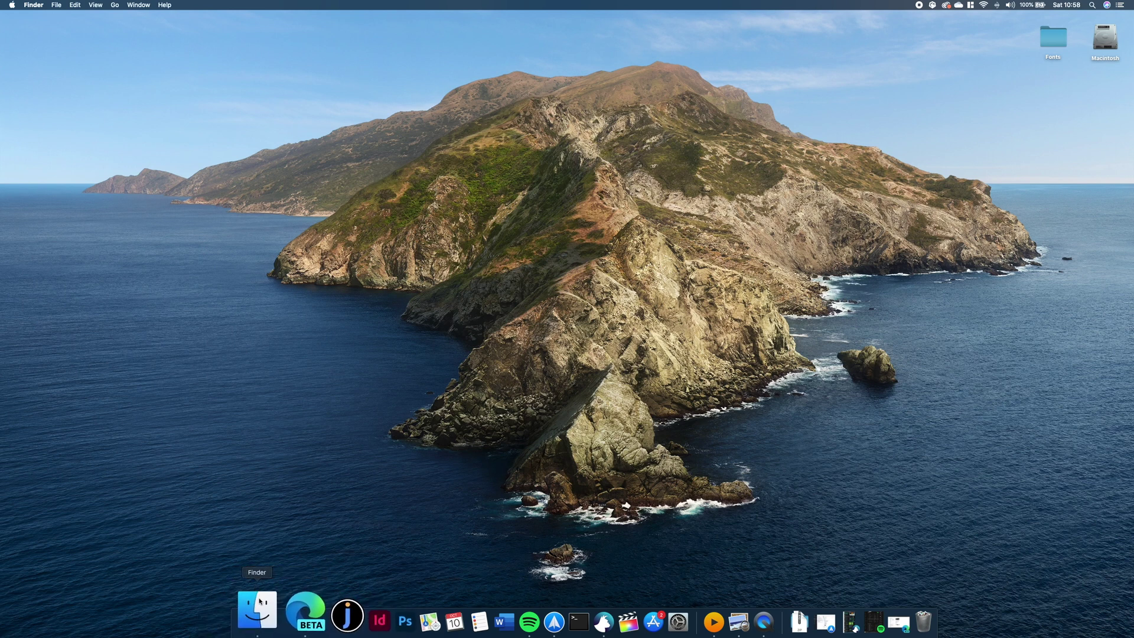
left_click(260, 601)
left_click(483, 143)
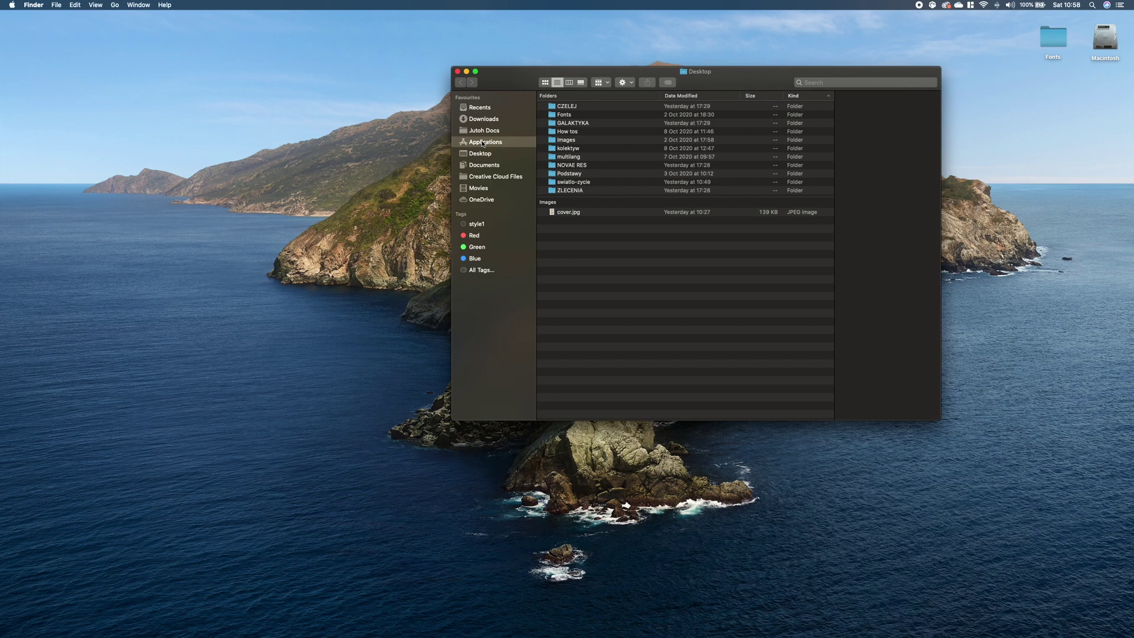
scroll(629, 144, "down", 5)
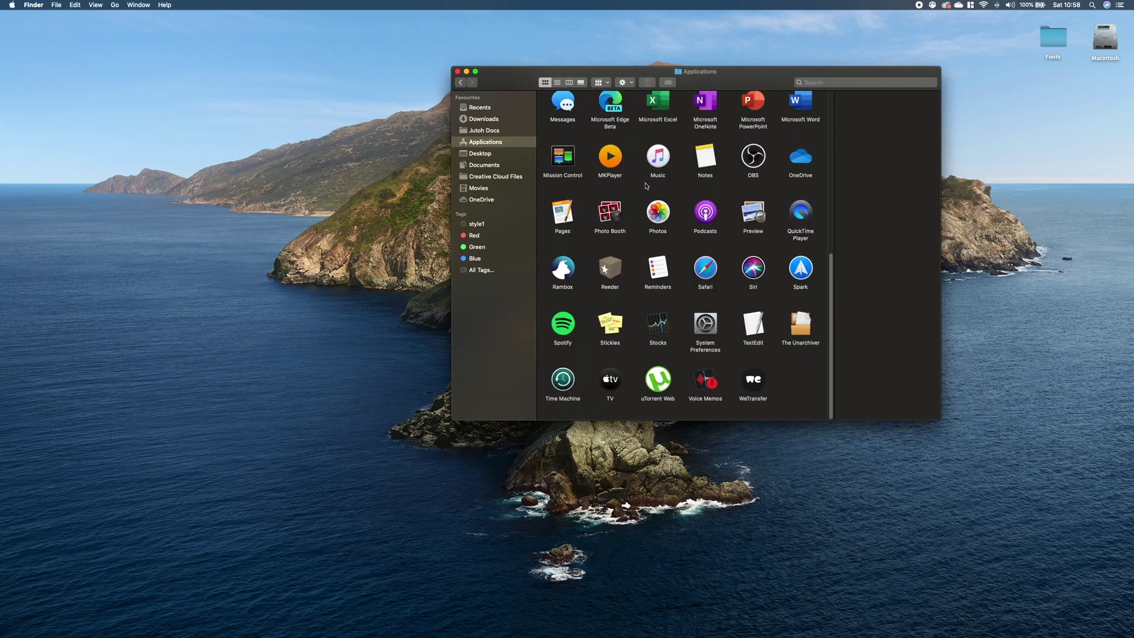
scroll(644, 177, "up", 5)
scroll(646, 186, "down", 5)
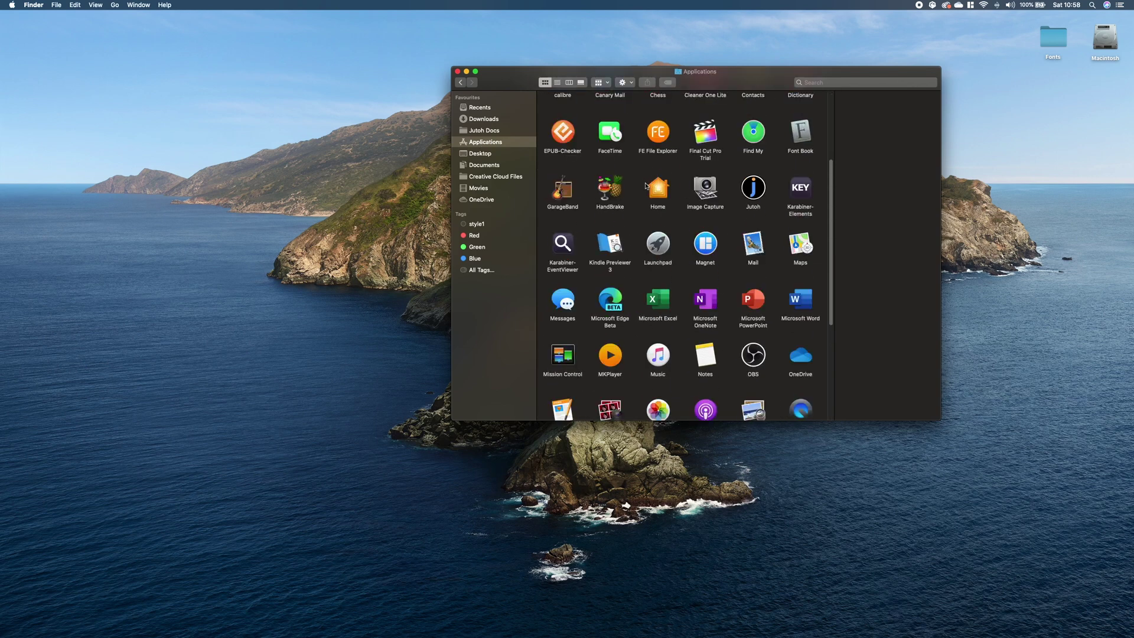
scroll(645, 186, "up", 3)
scroll(646, 186, "up", 3)
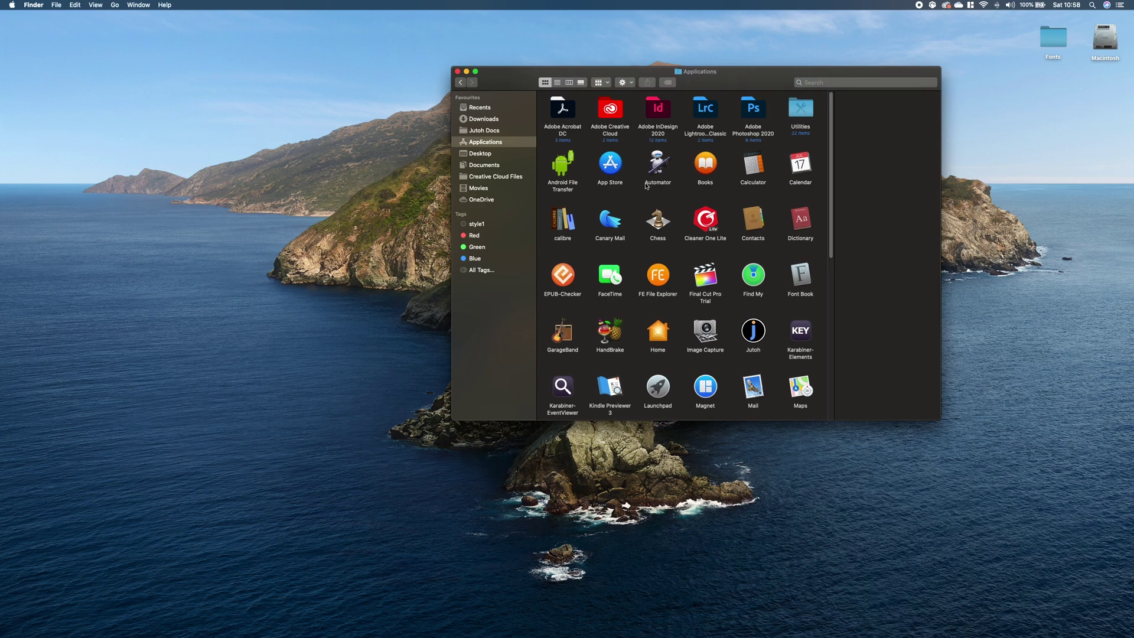
left_click(612, 117)
Step: Show Adobe Creative Cloud's context menu with Move to Bin, dismiss it, and browse the apps
right_click(610, 112)
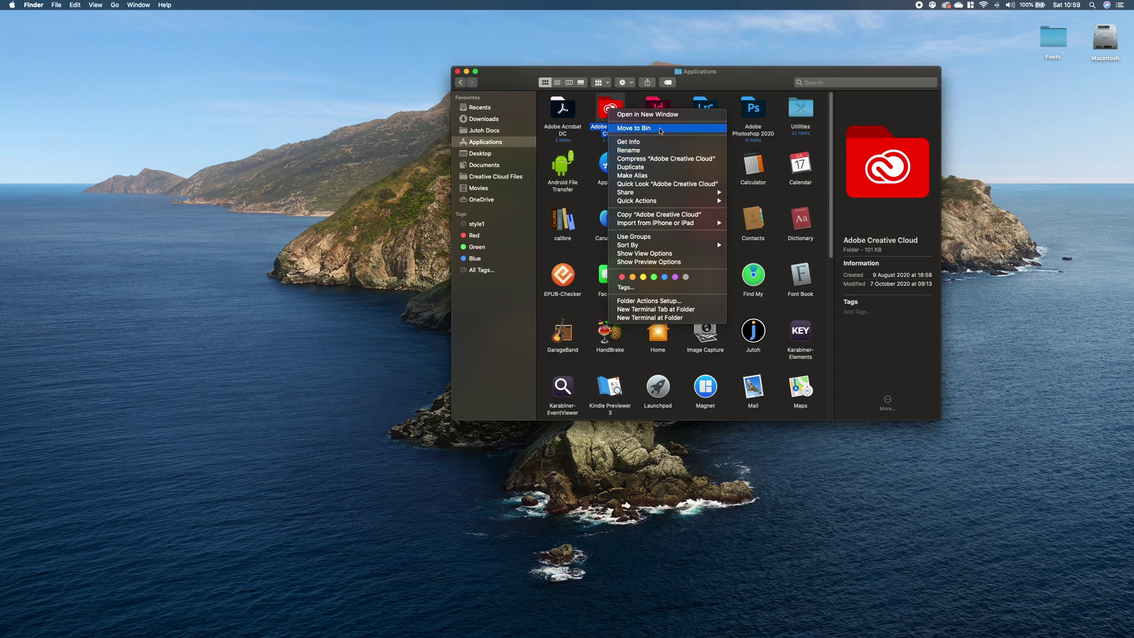
left_click(713, 90)
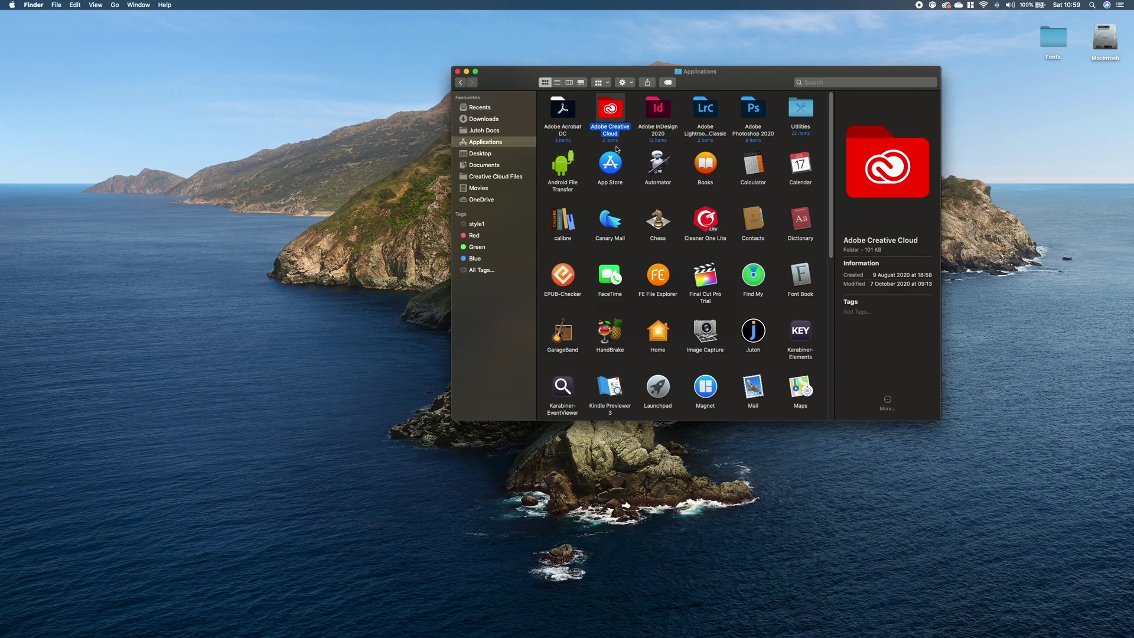
key("Right")
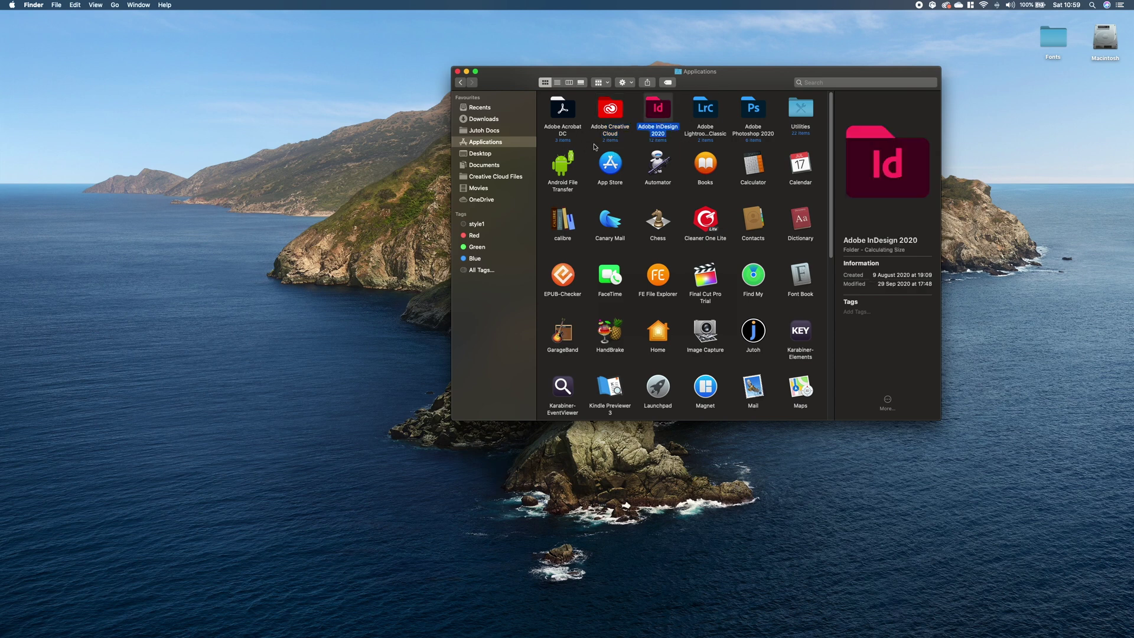
left_click(602, 118)
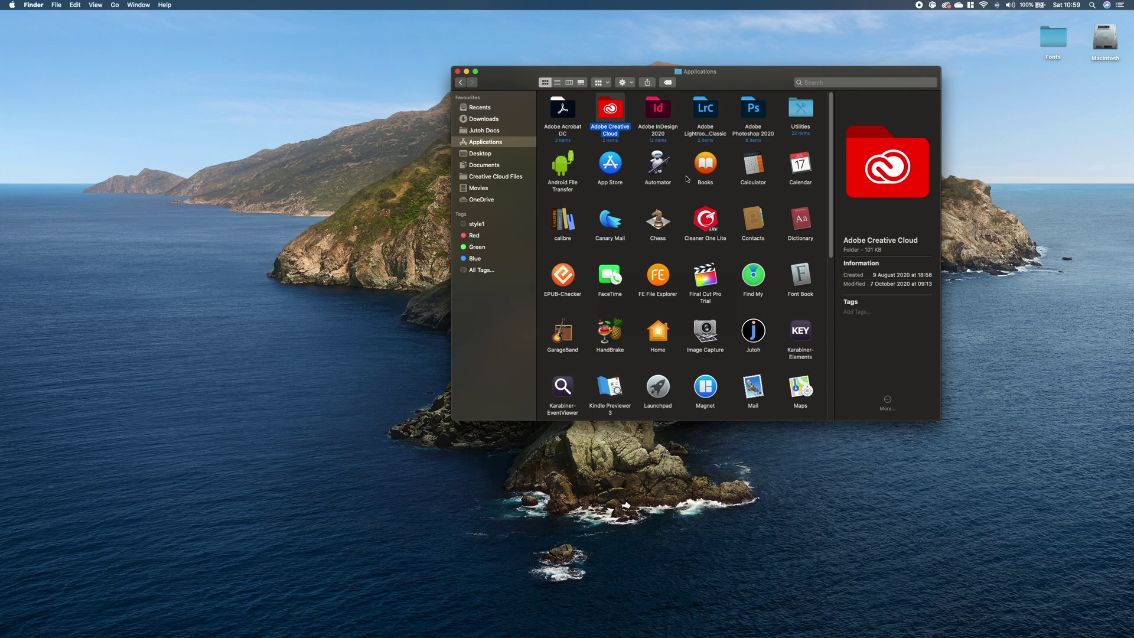
scroll(674, 172, "down", 5)
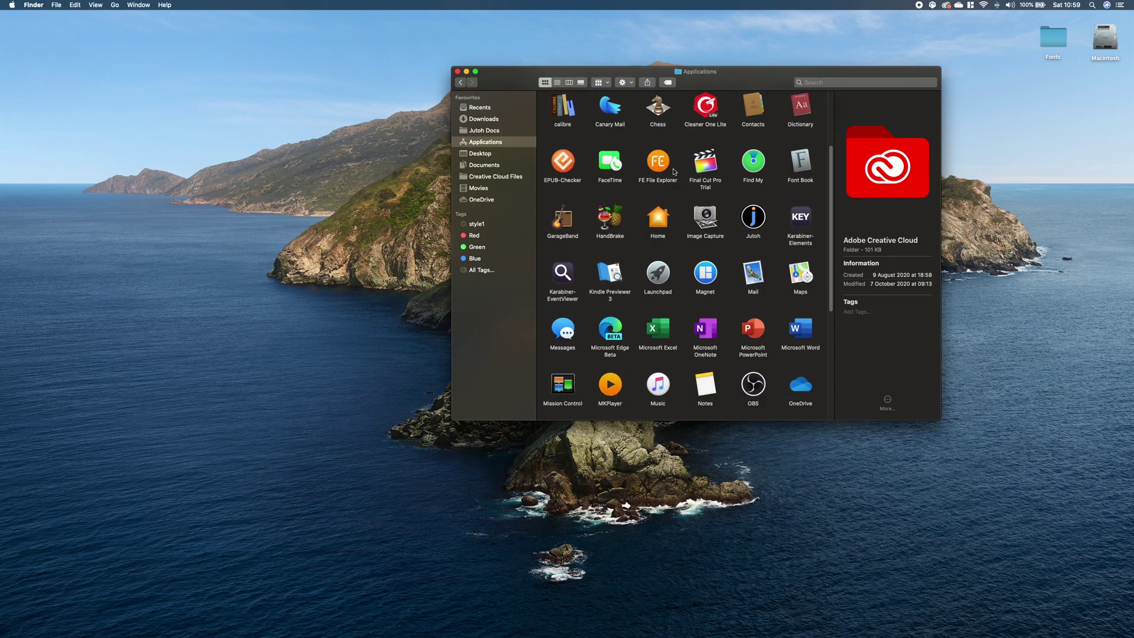
scroll(674, 172, "up", 5)
scroll(768, 154, "down", 10)
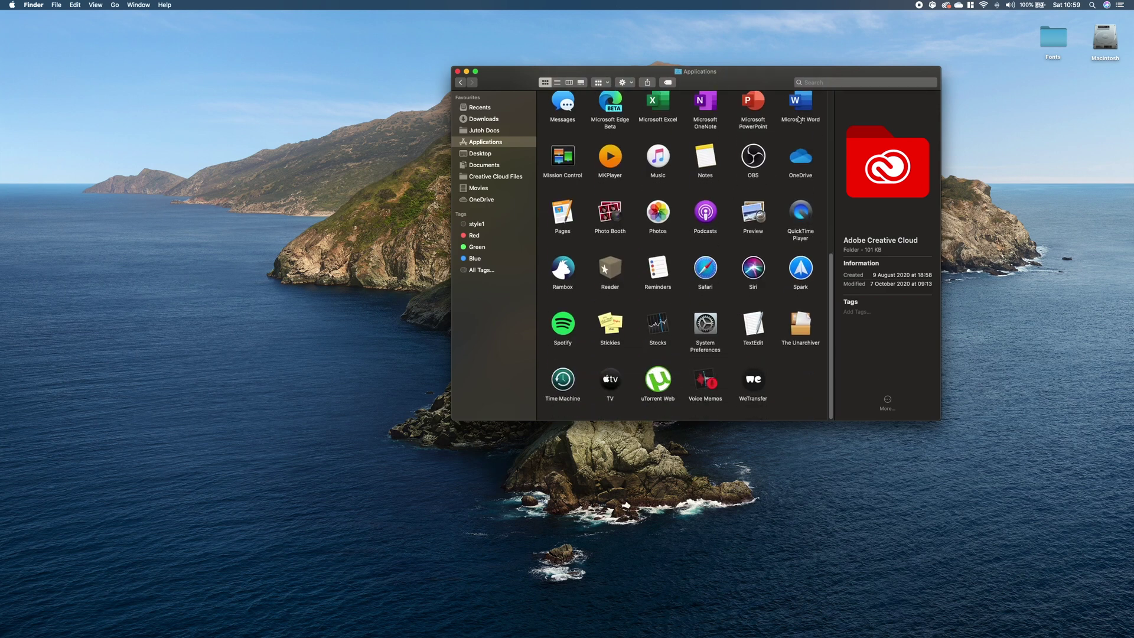
Step: Search This Mac for 'spotify' and add a search-criteria row, showing its attribute choices
left_click(829, 83)
type("spot")
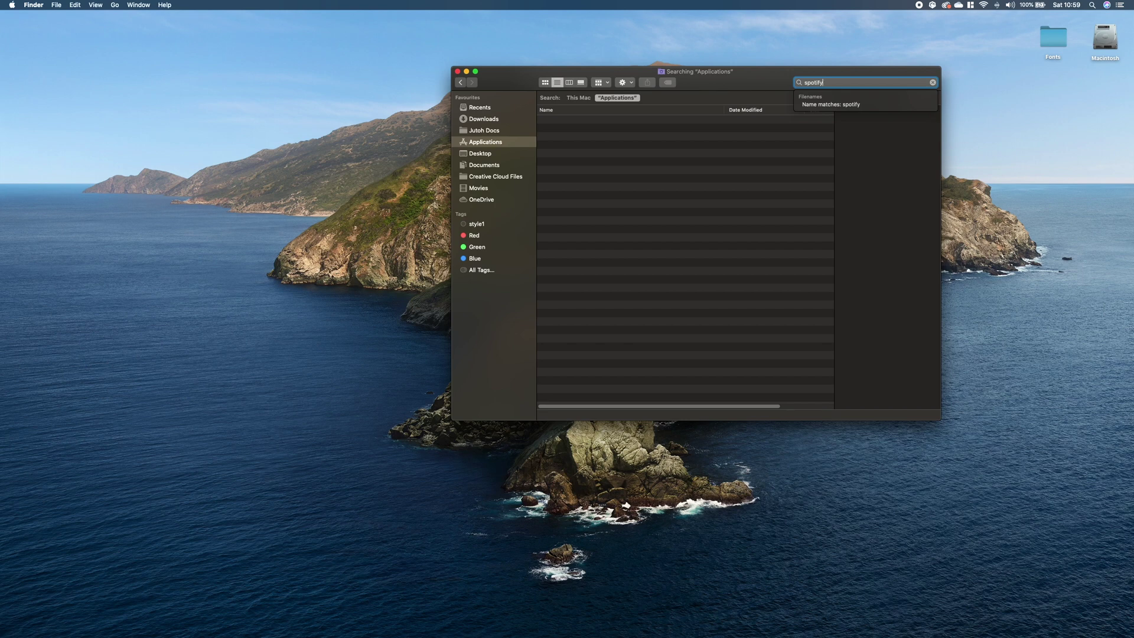
type("ify")
key("Return")
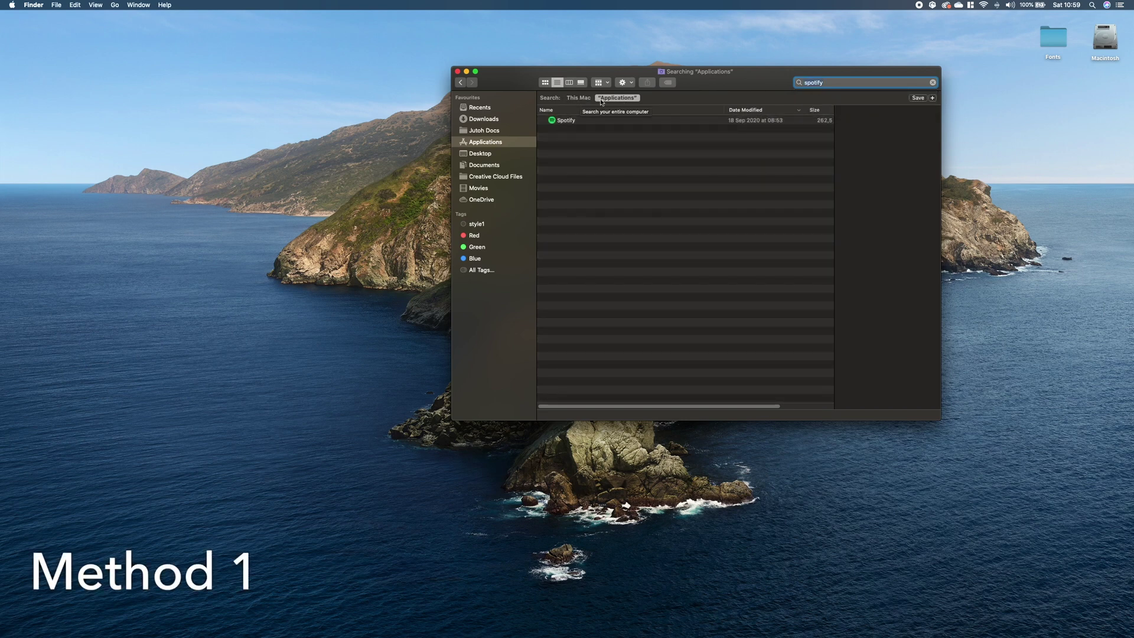
left_click(582, 100)
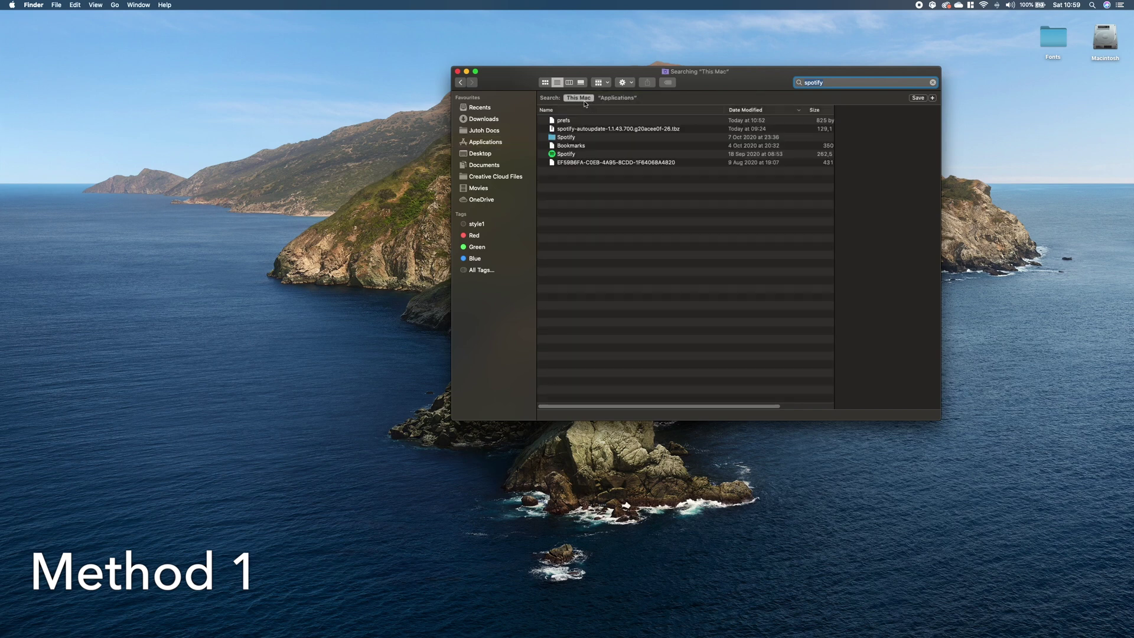
left_click(933, 98)
left_click(565, 112)
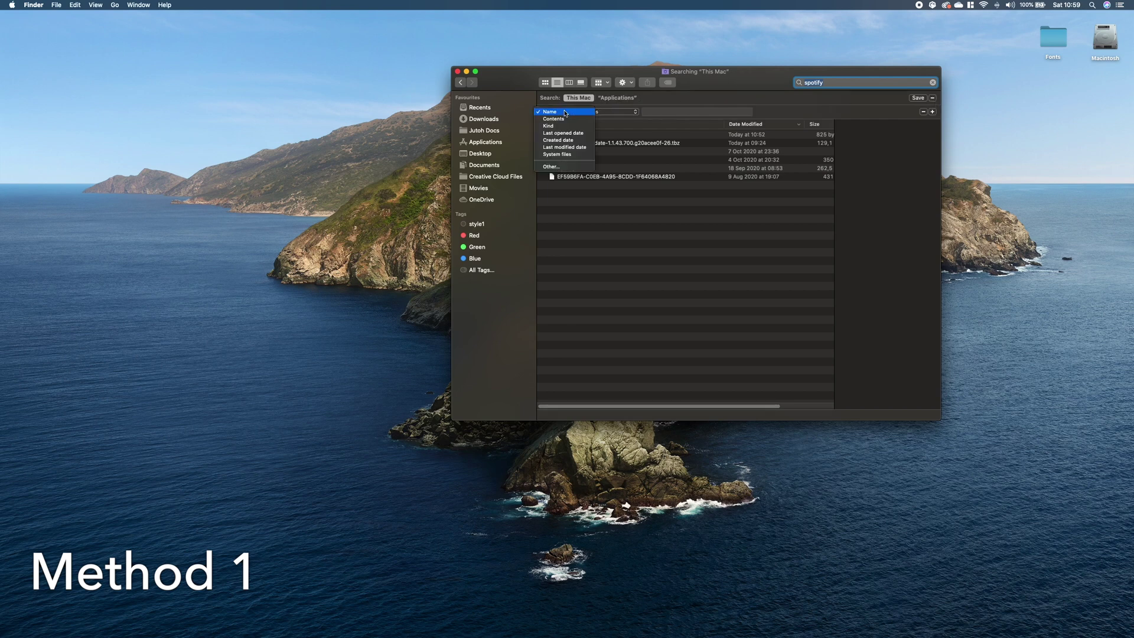
Step: Enable System files in the criteria menu through the Other... attribute list
left_click(561, 167)
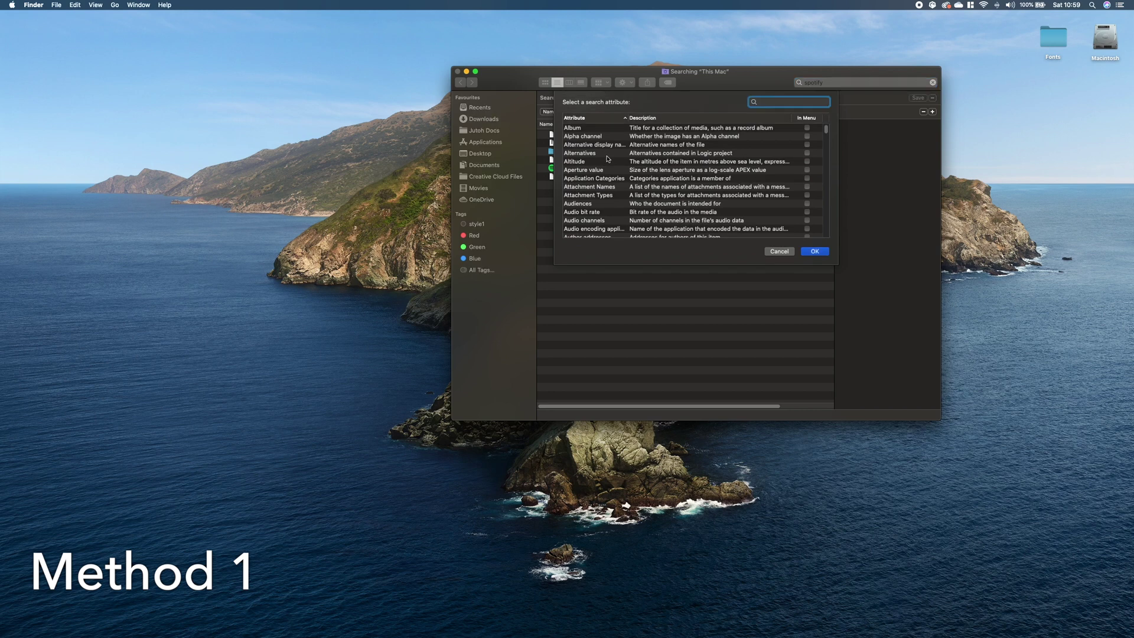
type("sys")
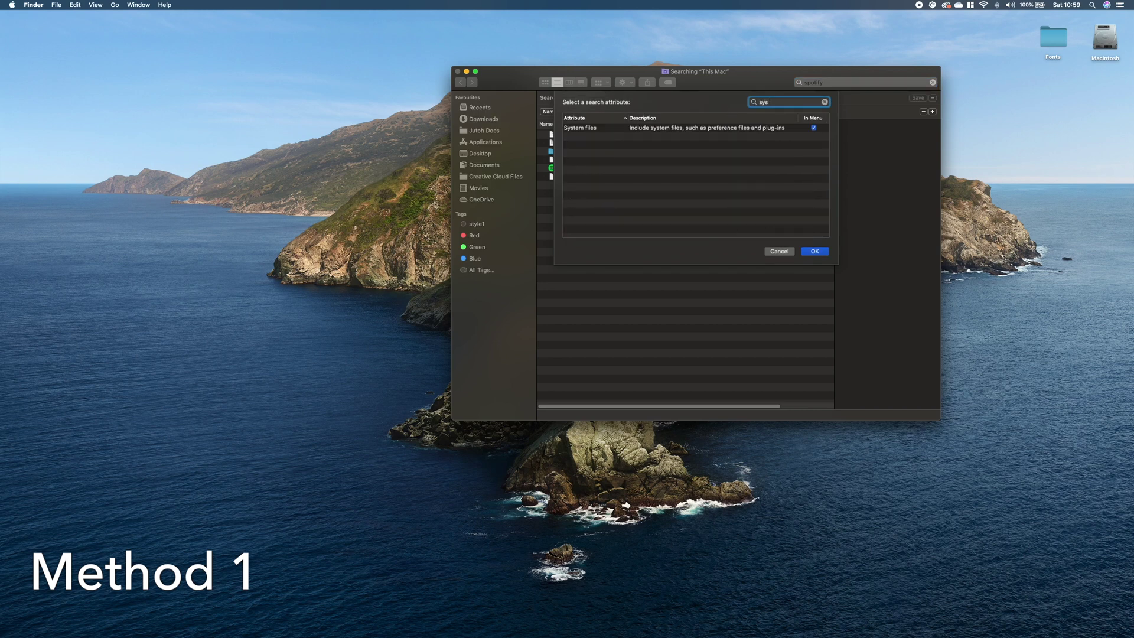
type("te,")
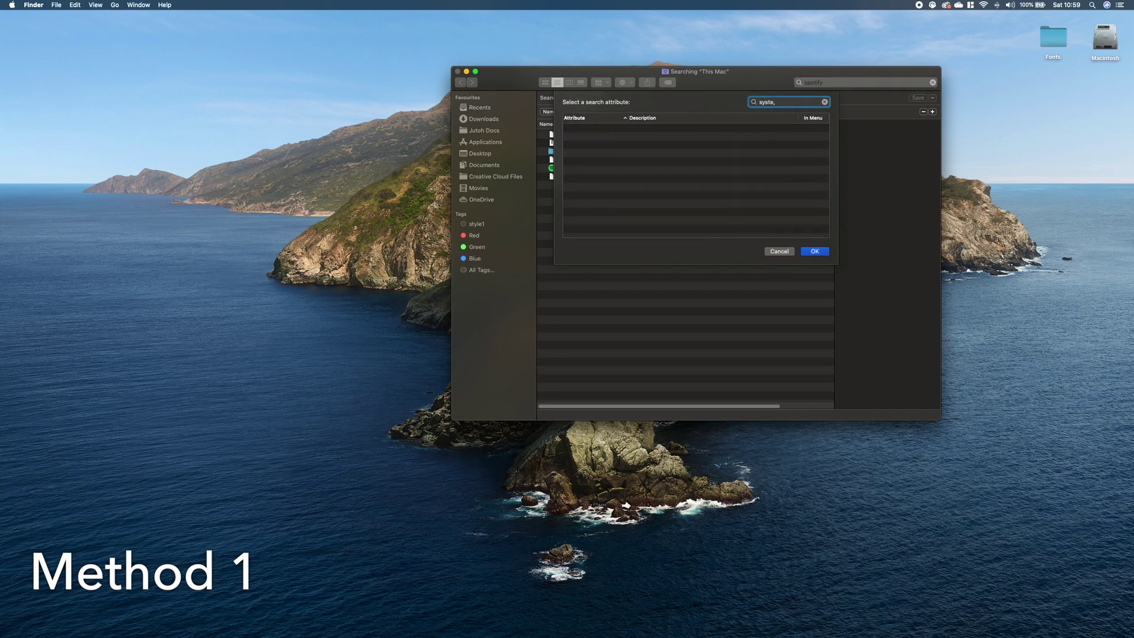
key("BackSpace")
left_click(812, 126)
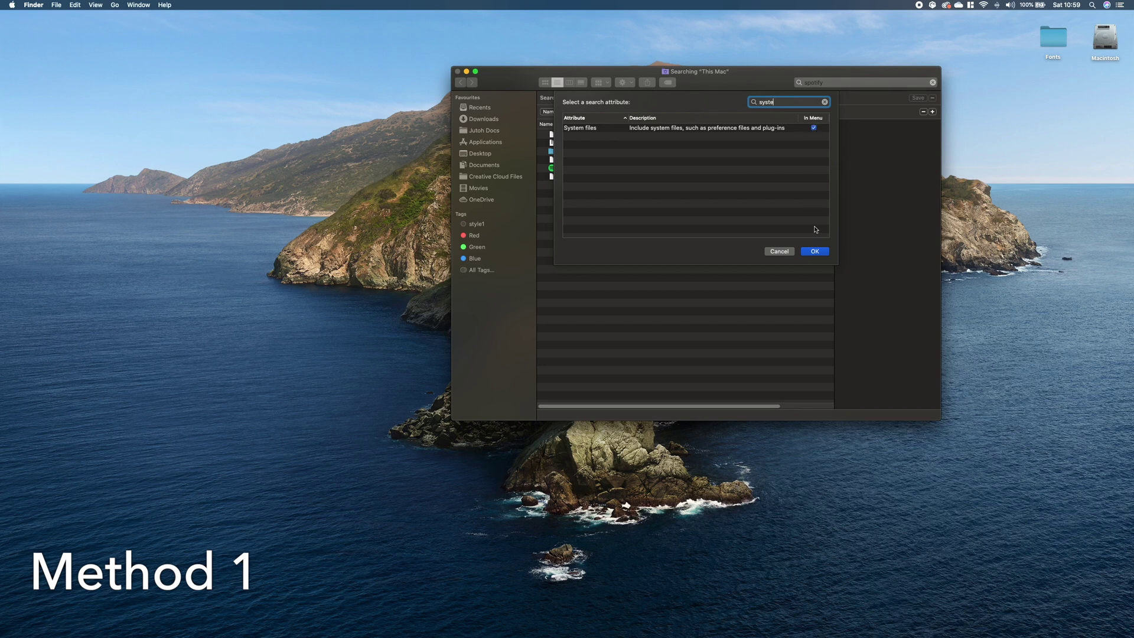
left_click(816, 251)
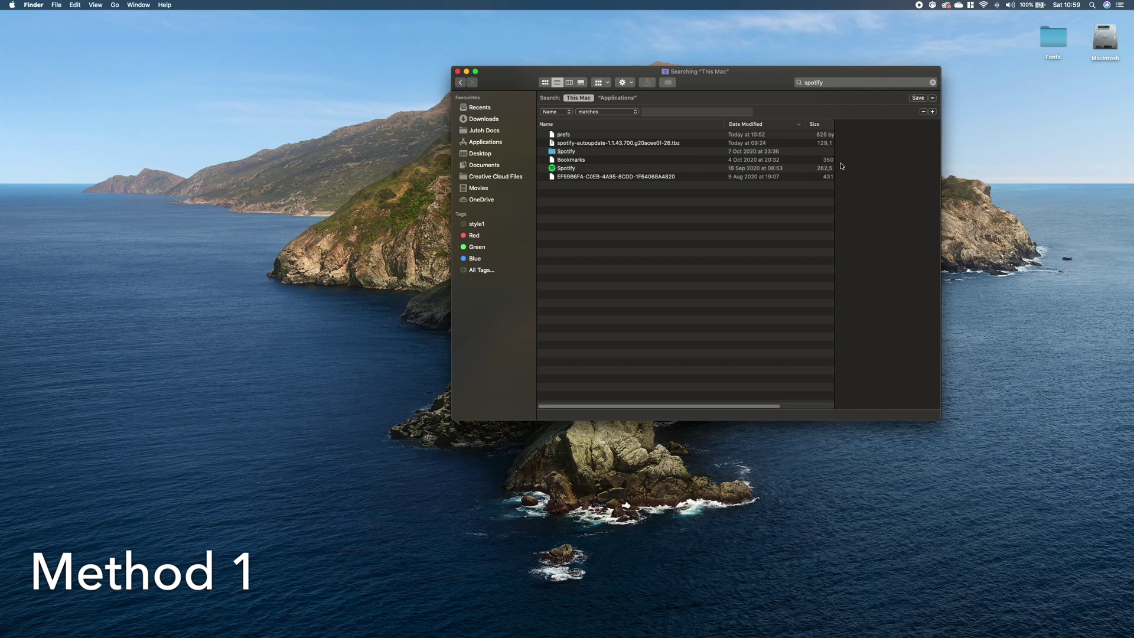
Step: Set the search criterion to 'System files are included'
left_click(564, 112)
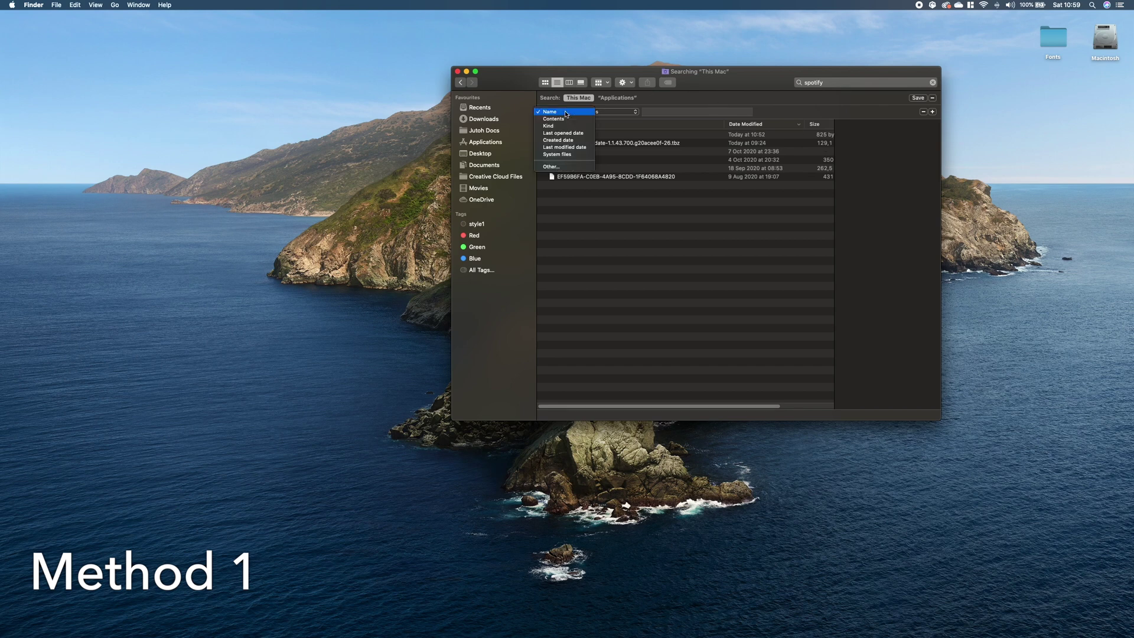
left_click(563, 155)
left_click(638, 112)
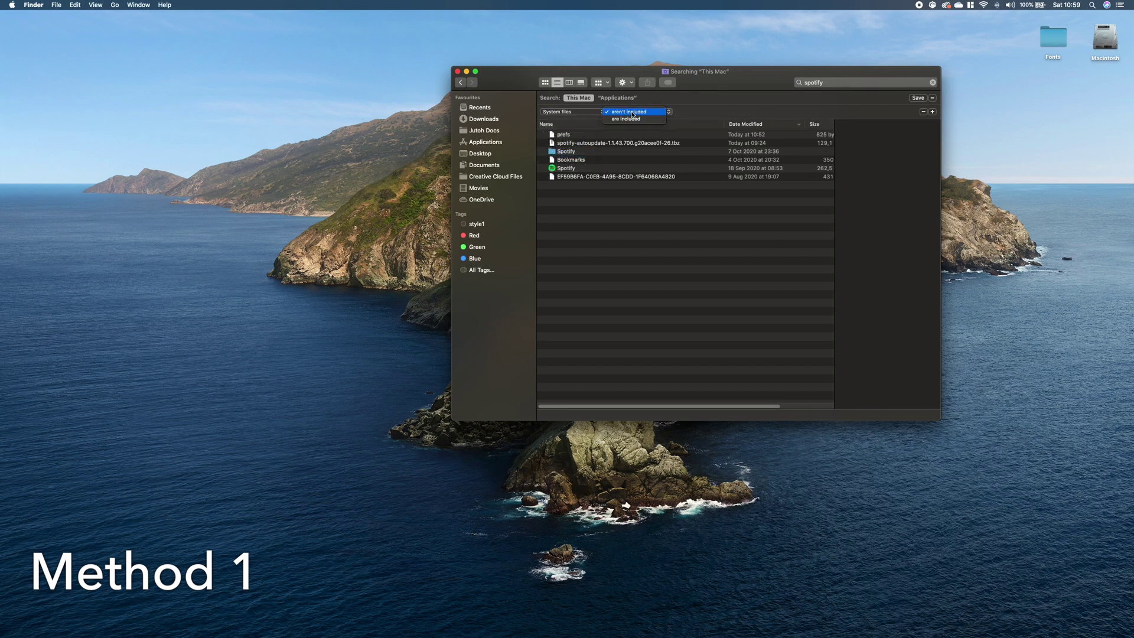
left_click(632, 119)
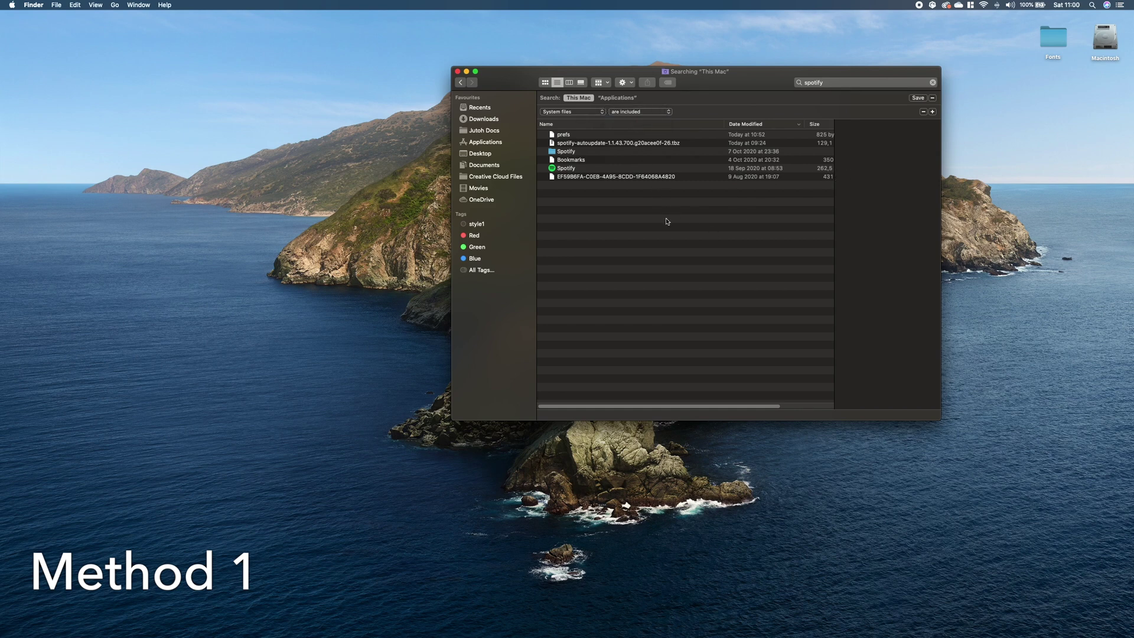
Step: Select the six Spotify results, view their context menu, then deselect them
left_click(581, 176)
left_click(555, 143, "shift")
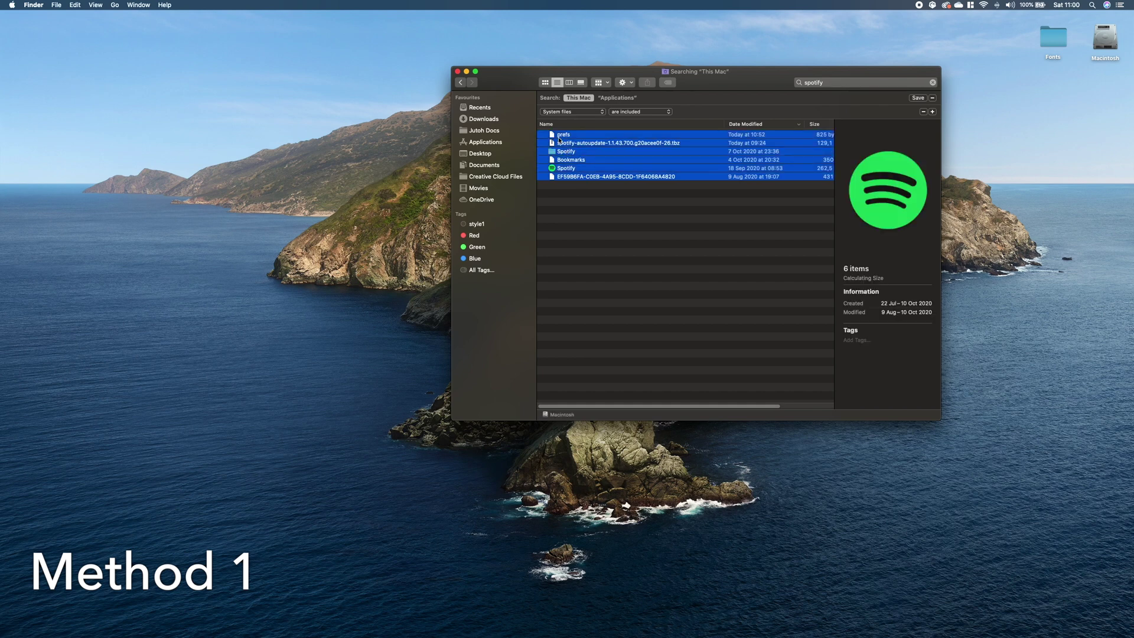
left_click_drag(620, 271, 558, 134)
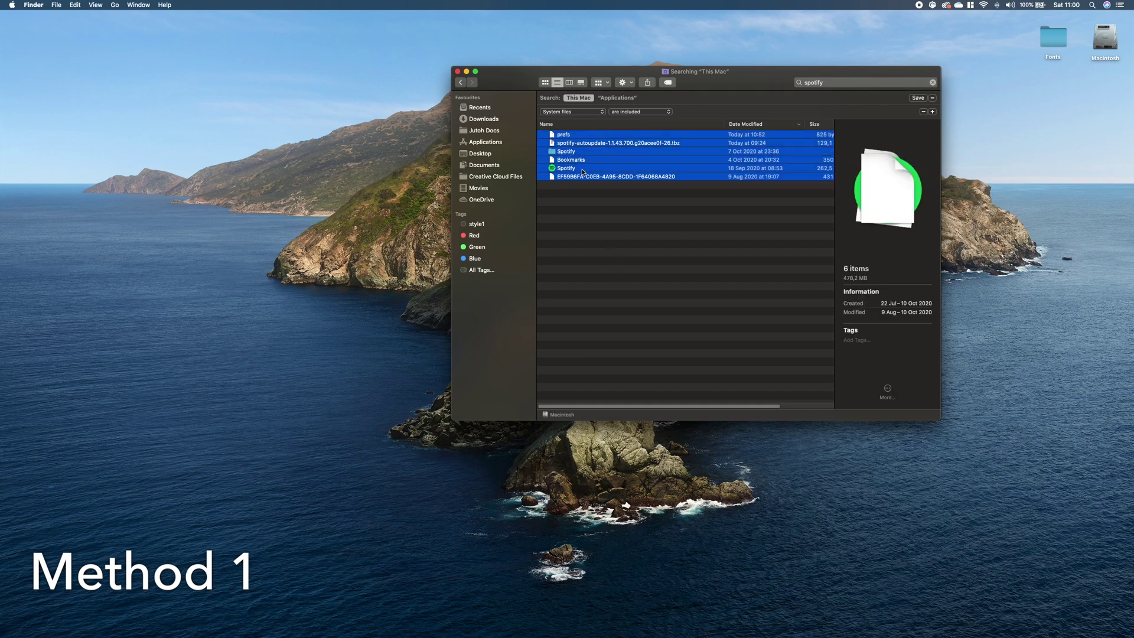
right_click(586, 152)
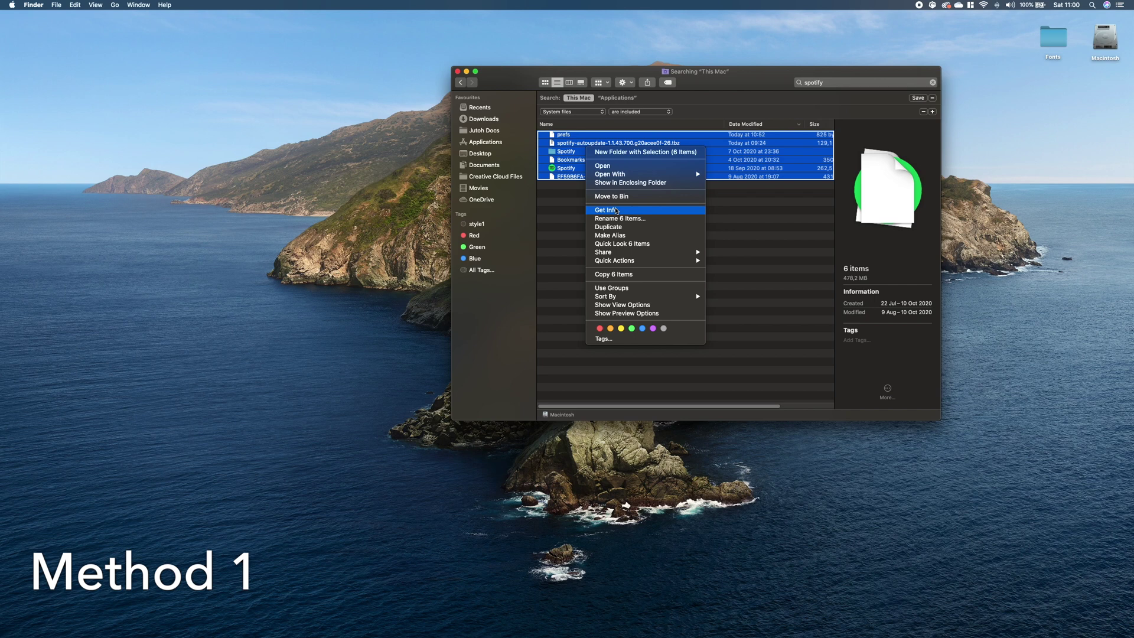
left_click(608, 197)
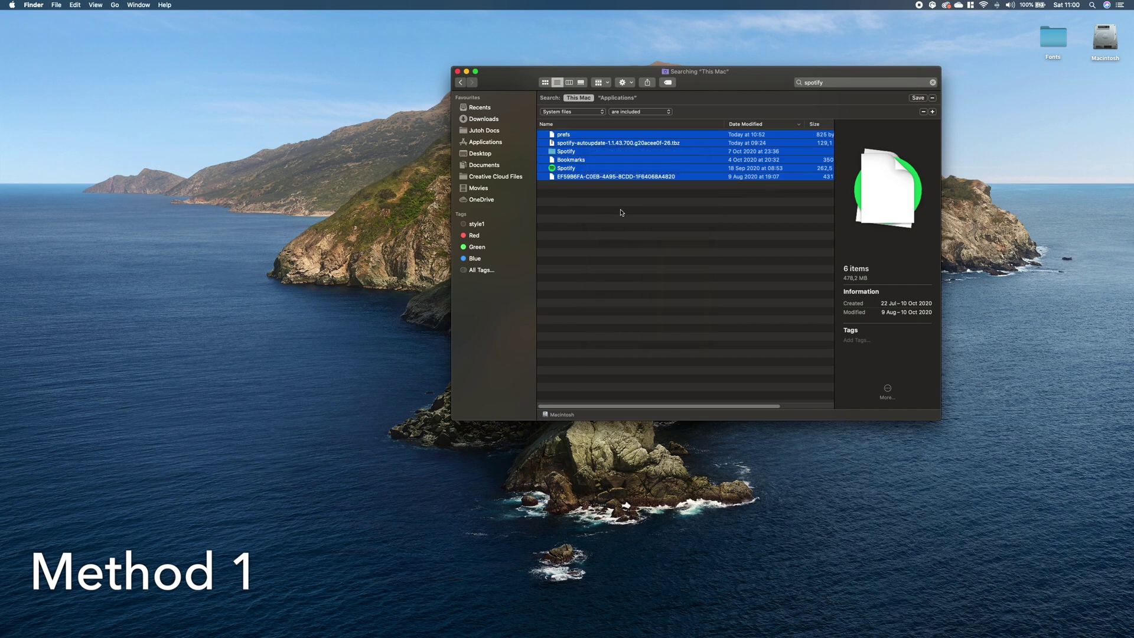
left_click(621, 212)
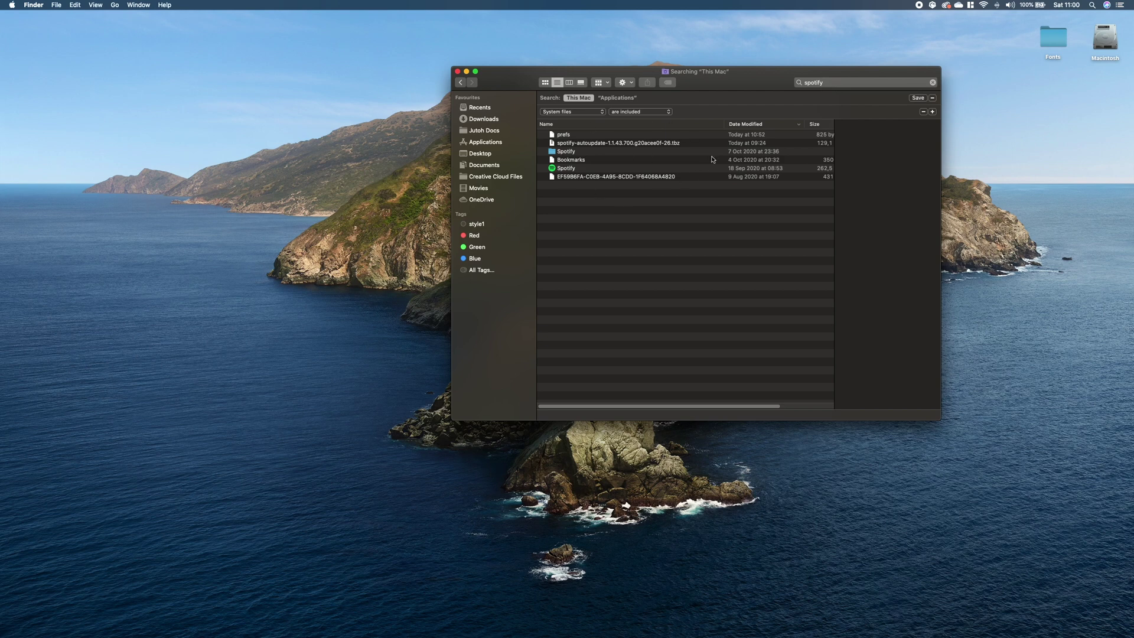
Step: Return to Applications and view App Store's context menu without acting on it
left_click(484, 143)
scroll(655, 167, "up", 5)
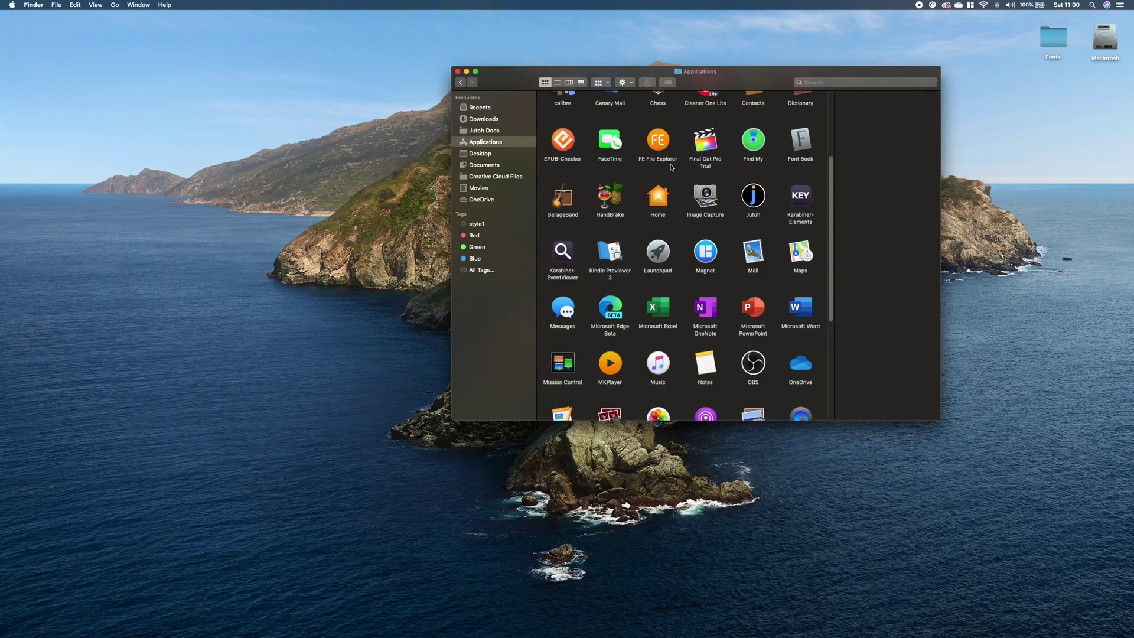
left_click(607, 165)
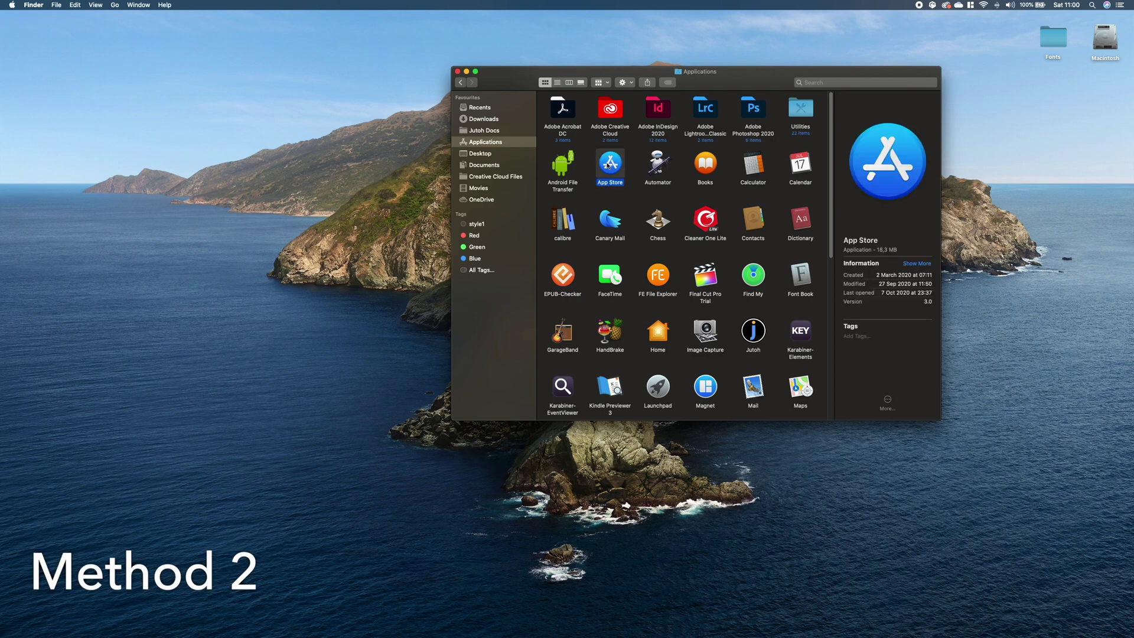
right_click(607, 165)
left_click(587, 210)
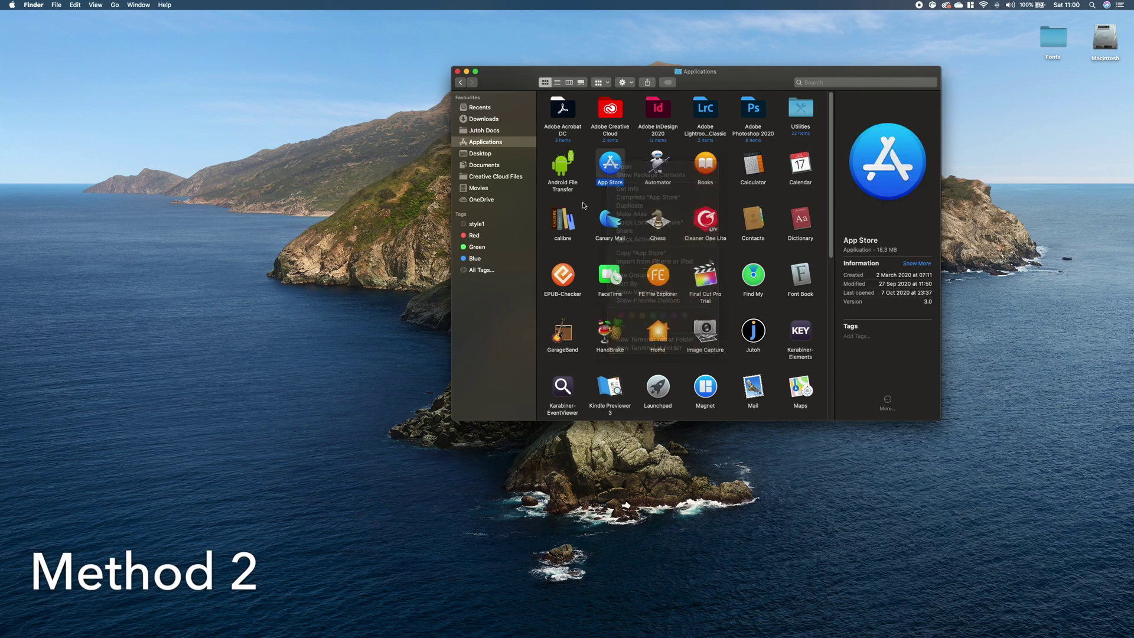
Step: Select Cleaner One Lite to show its details: 23.3 MB, version 6.1.3
scroll(708, 279, "down", 10)
scroll(707, 278, "up", 5)
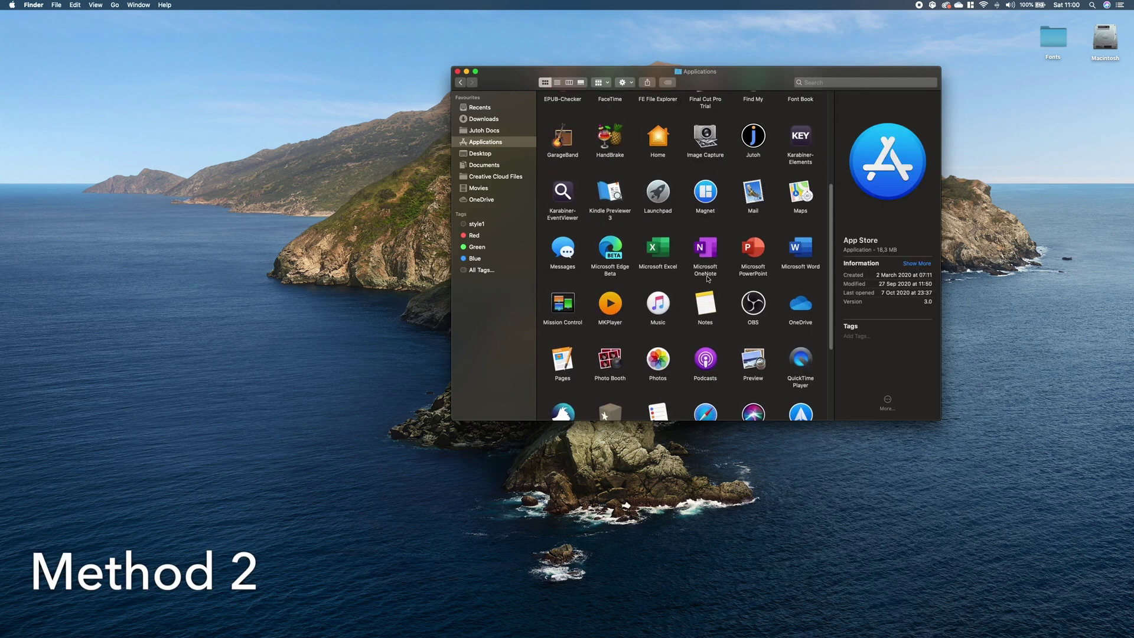
left_click(999, 274)
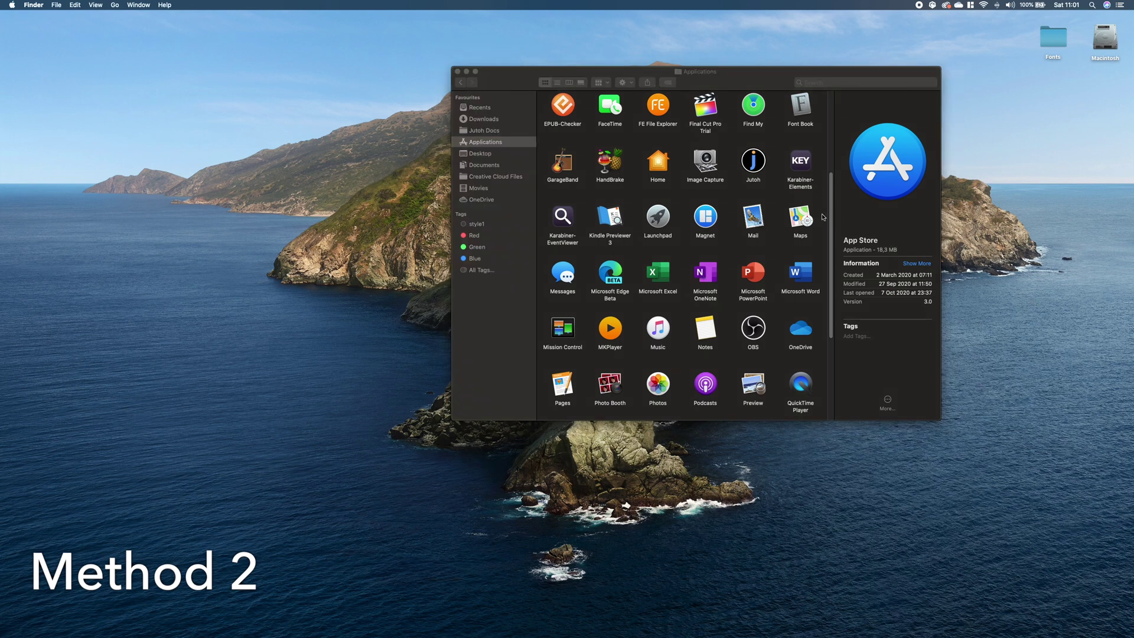
scroll(797, 222, "up", 2)
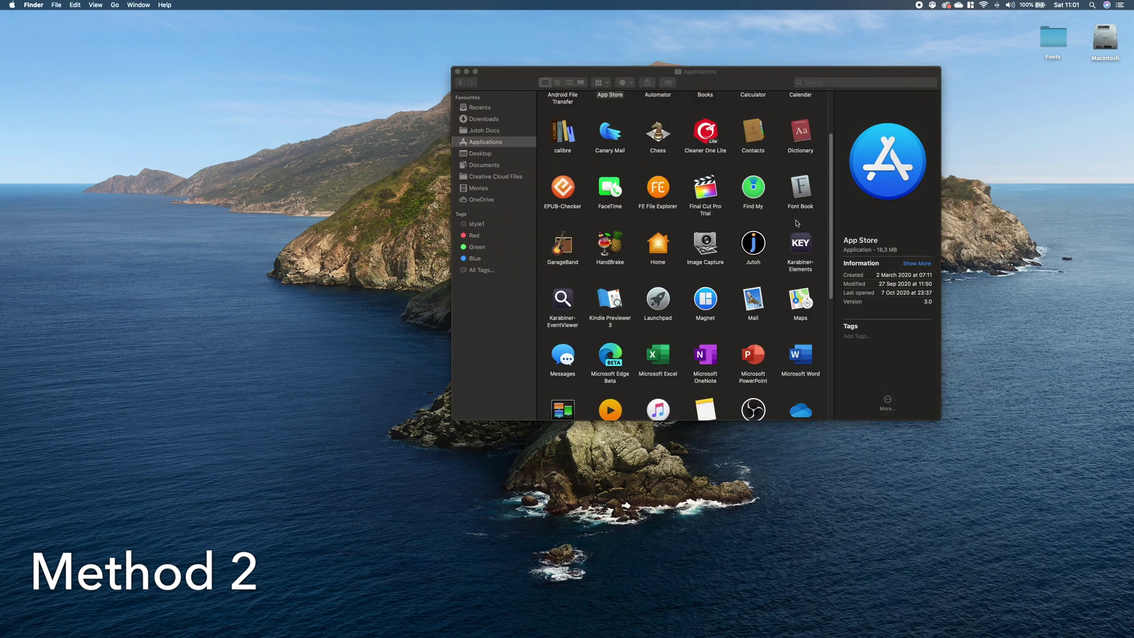
scroll(797, 223, "up", 2)
left_click(706, 220)
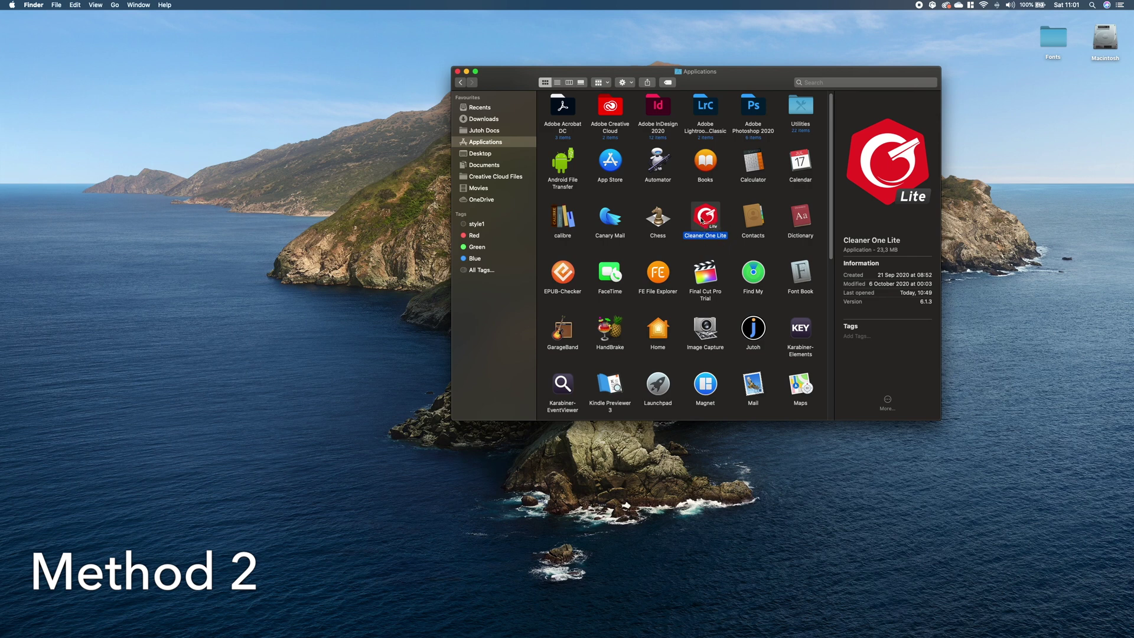
Step: Launch Cleaner One Lite, move its window lower right, and start the Junk Files scan
double_click(701, 219)
left_click_drag(507, 180, 740, 258)
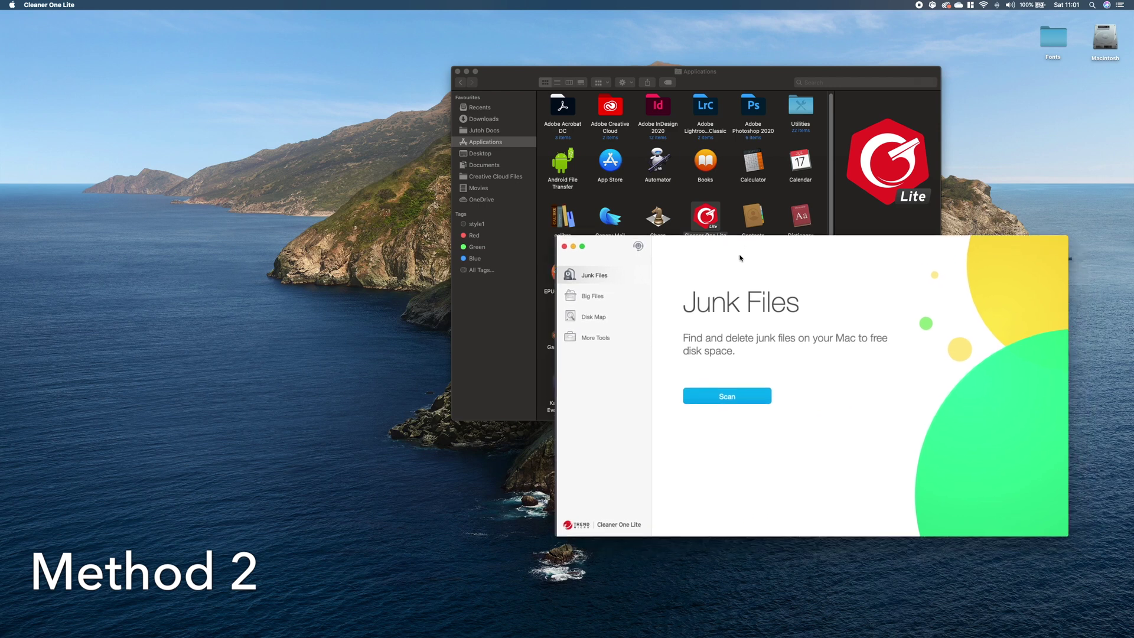
left_click(717, 397)
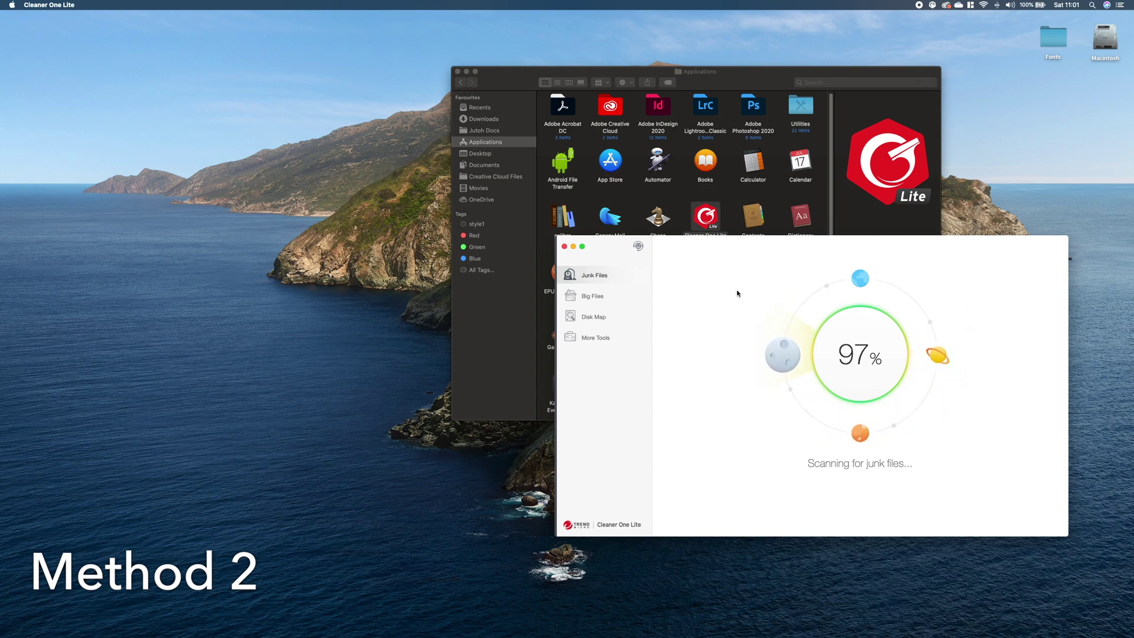
Step: List the Uninstalled Application Leftovers items, such as FinderSync, ACCFinderSync and HealthMonitor
left_click_drag(750, 249, 737, 145)
scroll(688, 271, "down", 1)
scroll(686, 274, "up", 1)
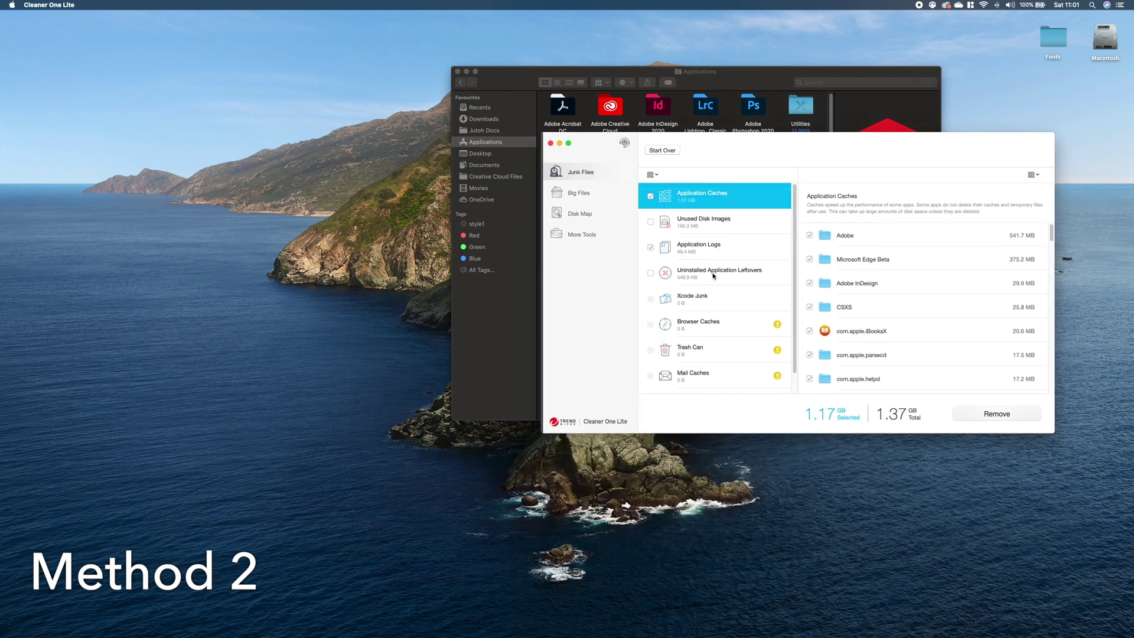
left_click(731, 279)
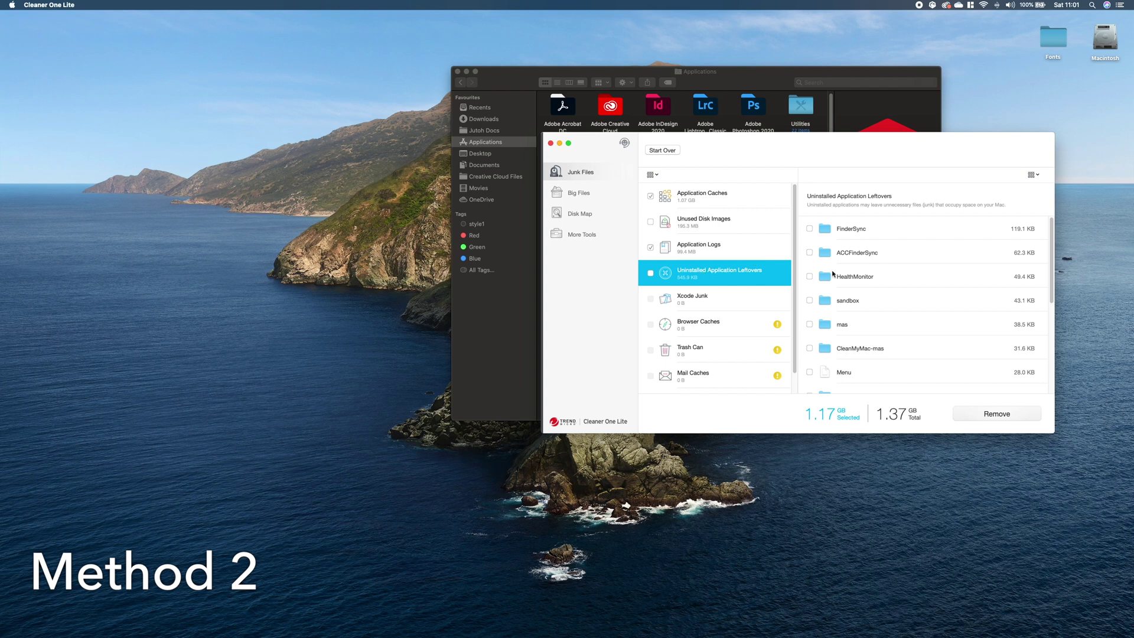
scroll(895, 250, "down", 10)
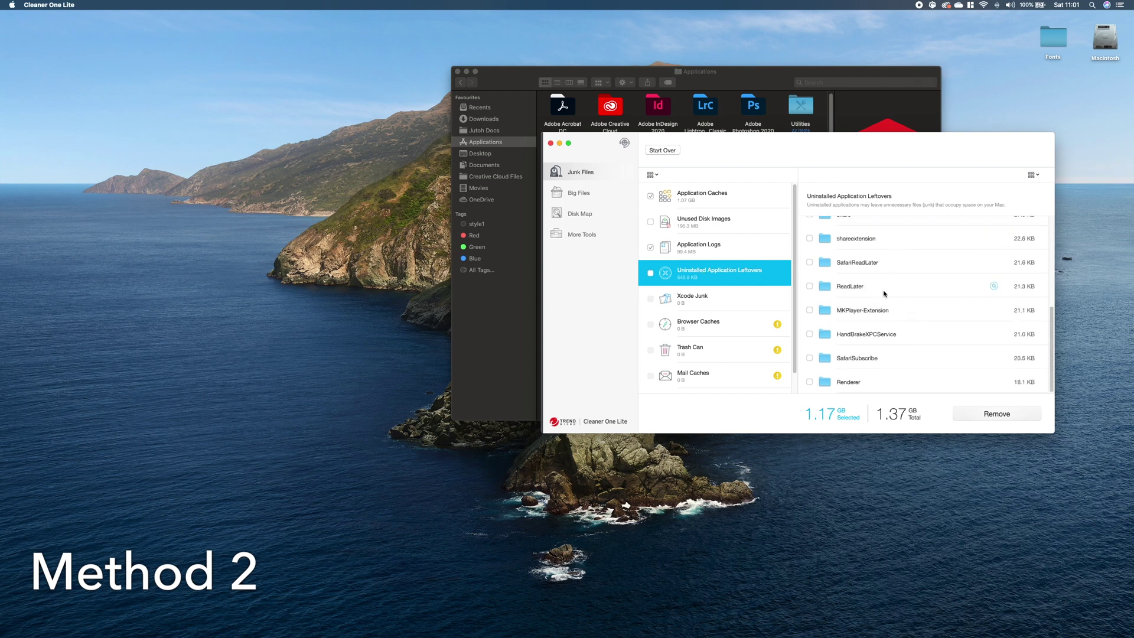
scroll(886, 272, "up", 10)
scroll(886, 246, "down", 3)
scroll(880, 259, "up", 3)
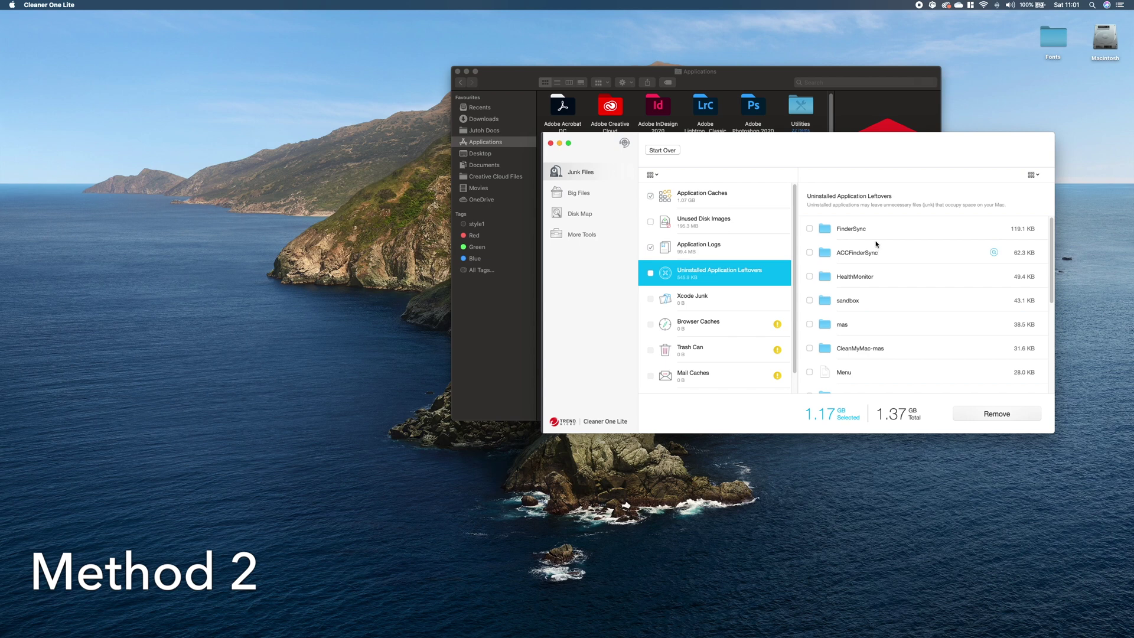
Step: Make the Cleaner One Lite window taller and position it in front of Finder
left_click_drag(846, 133, 844, 53)
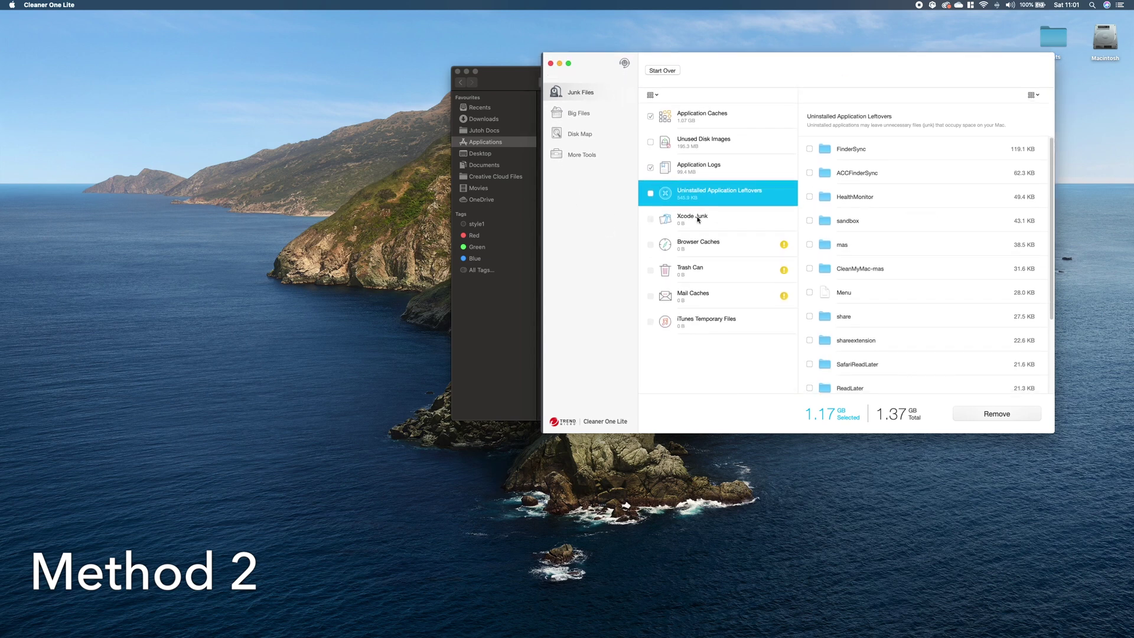
double_click(509, 74)
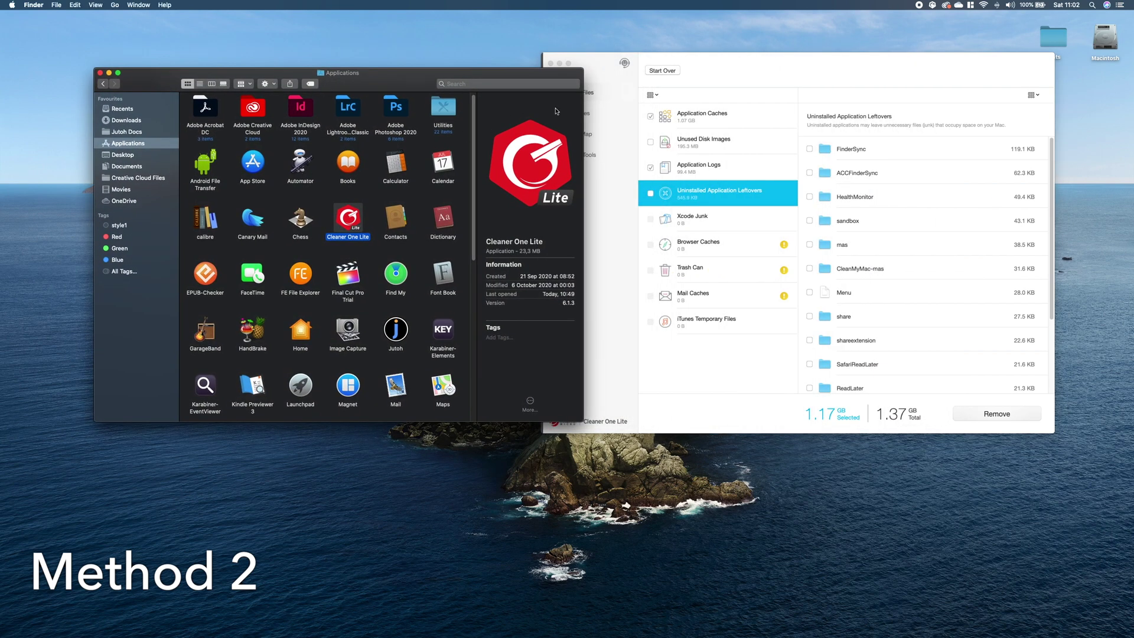
left_click_drag(753, 68, 788, 70)
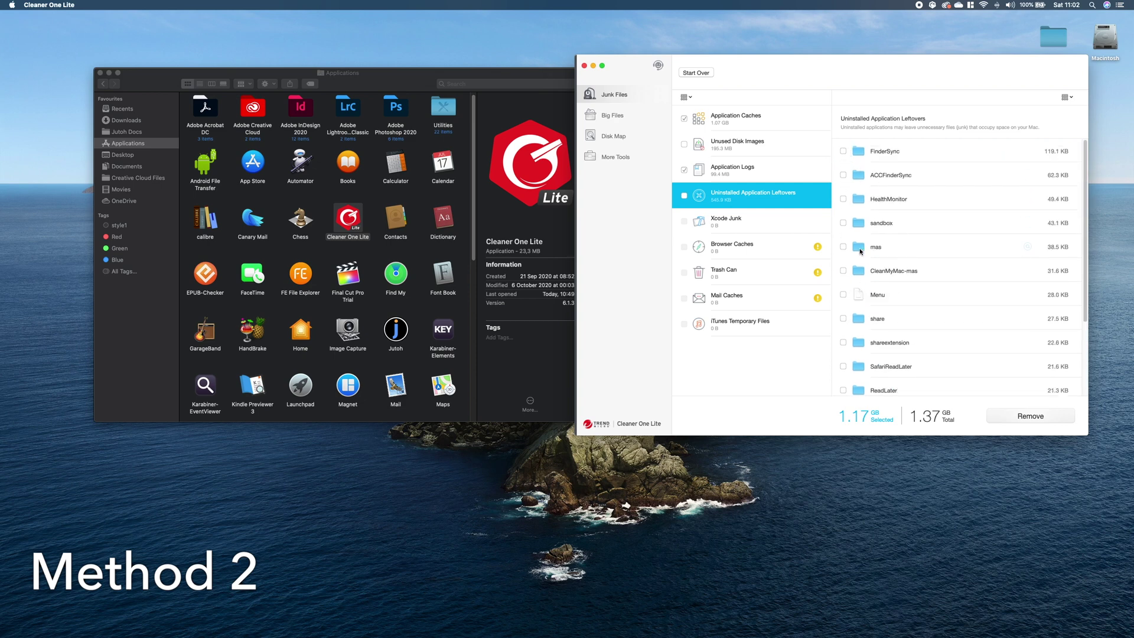
left_click_drag(787, 68, 801, 127)
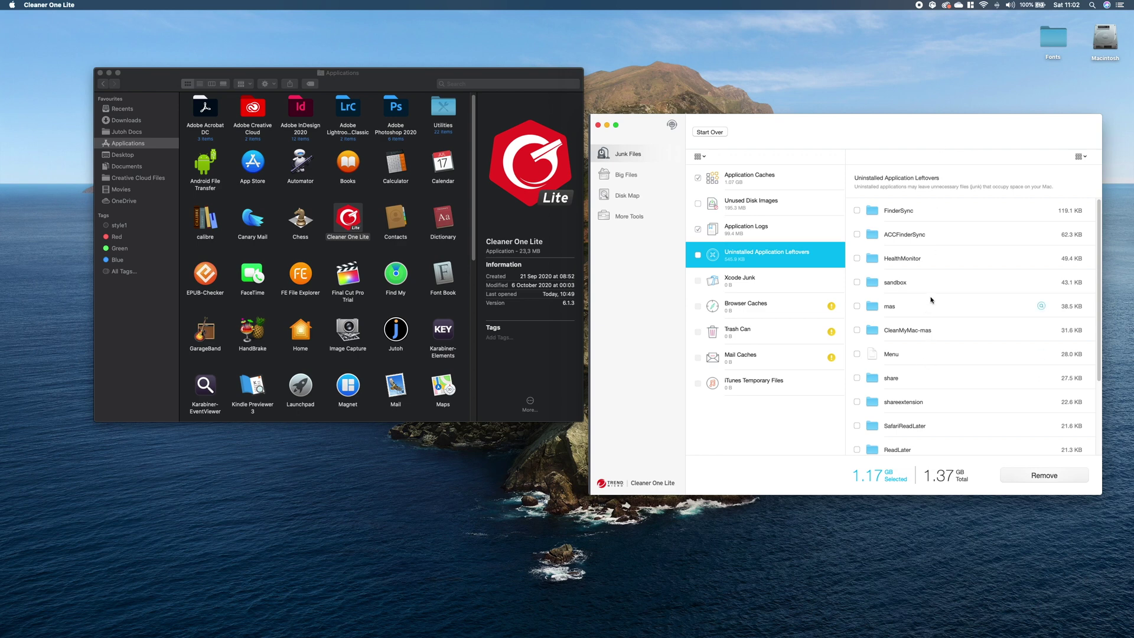
scroll(932, 308, "down", 3)
scroll(932, 278, "up", 1)
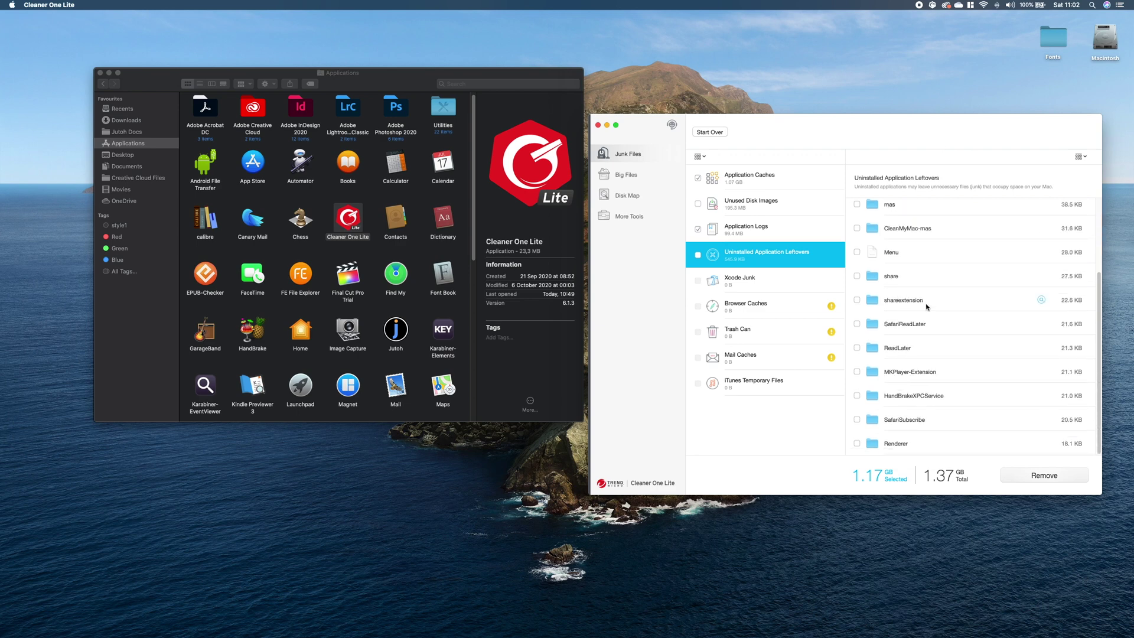